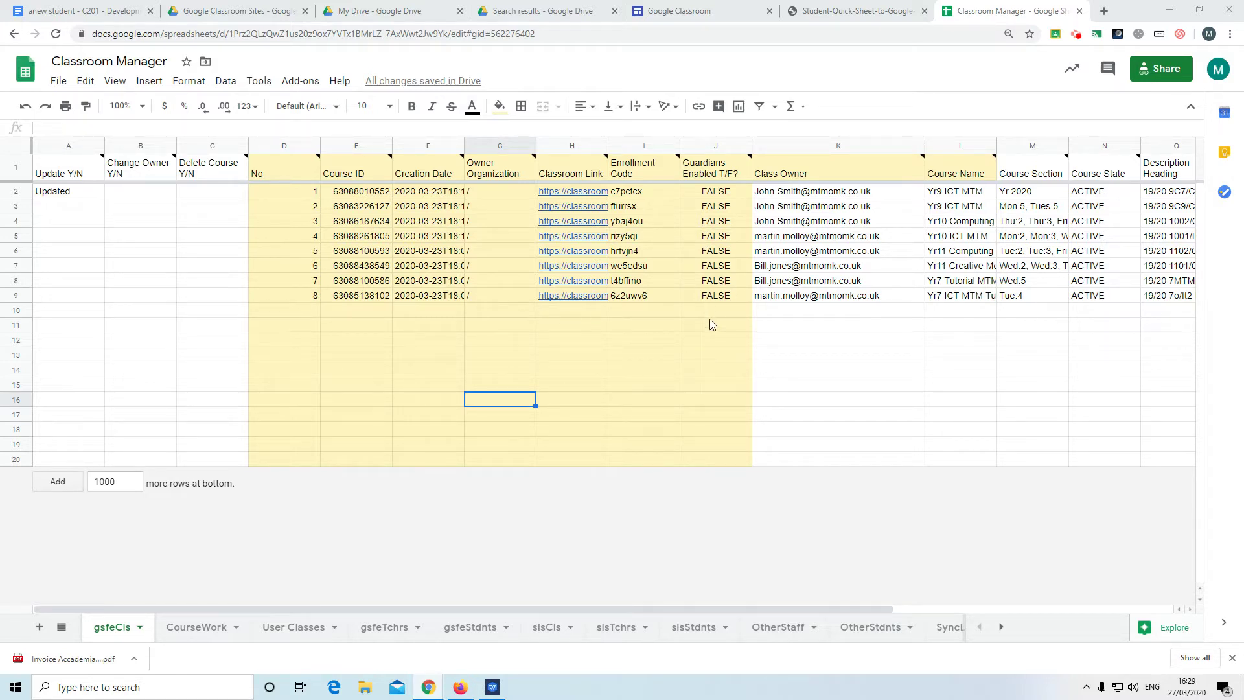
# Open the Classroom Manager add-on's class management tools
pyautogui.click(296, 84)
pyautogui.moveTo(413, 218)
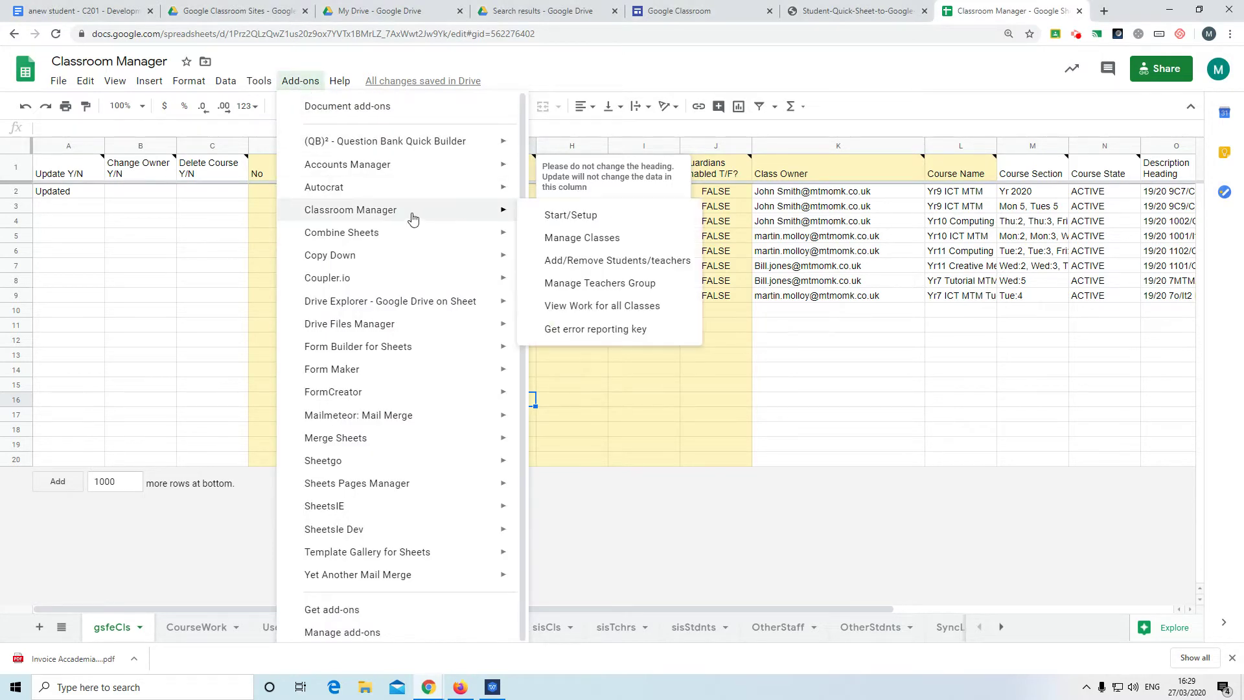
pyautogui.click(641, 240)
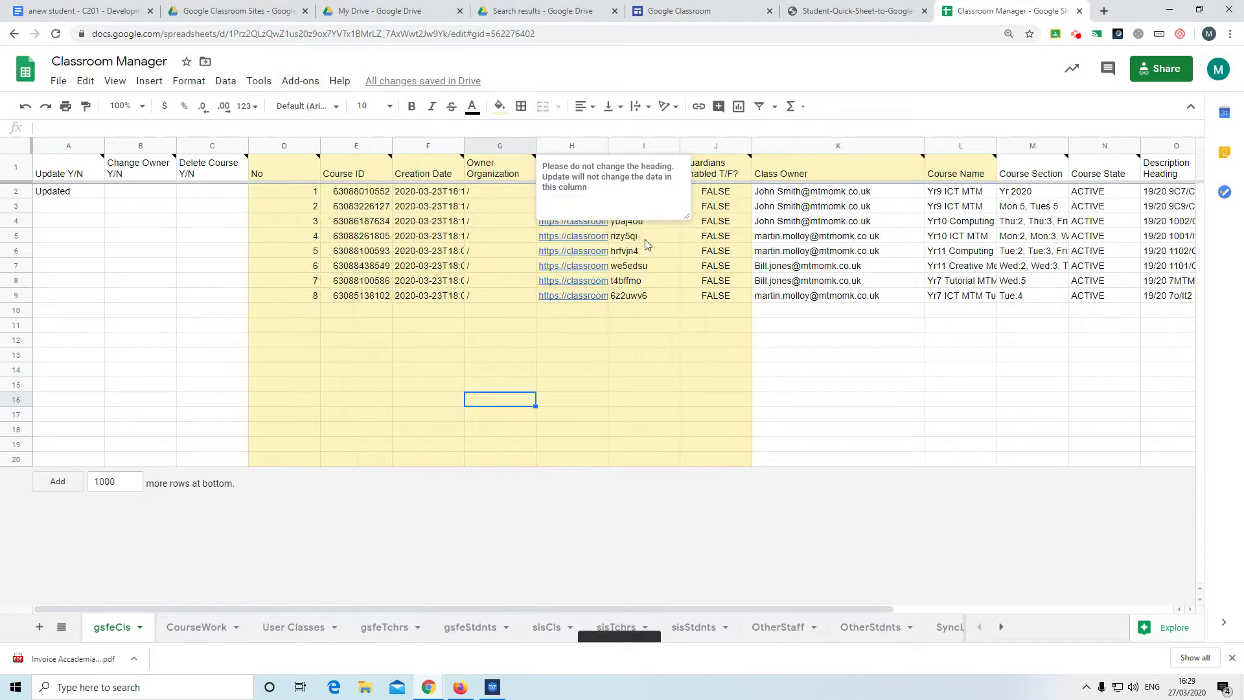
pyautogui.click(867, 357)
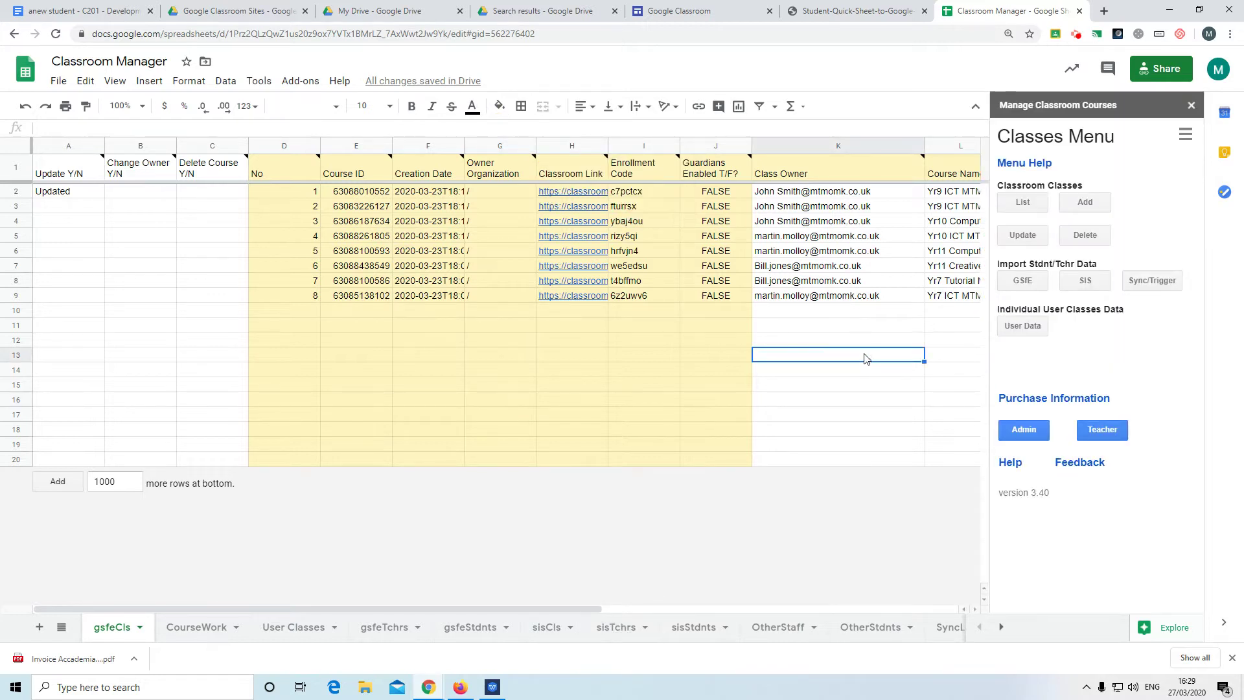
# Retrieve the student records for all classes without any filters and close the class information dialog
pyautogui.click(1022, 204)
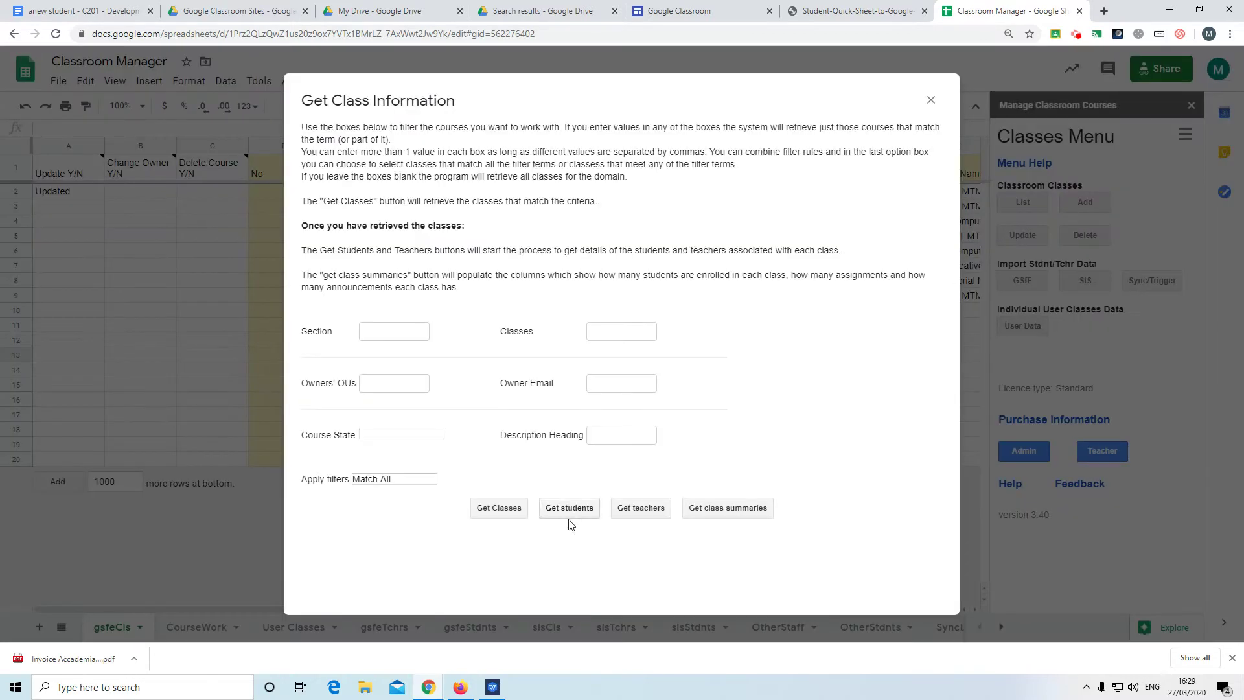
pyautogui.click(570, 509)
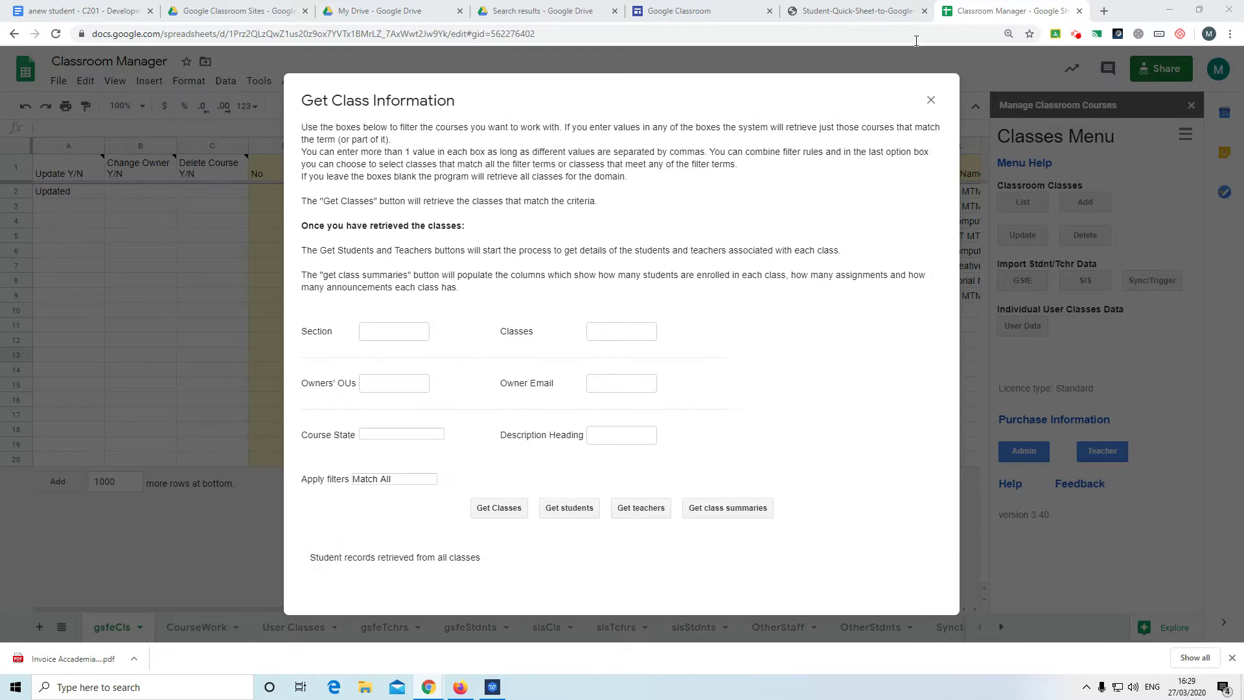
pyautogui.click(930, 101)
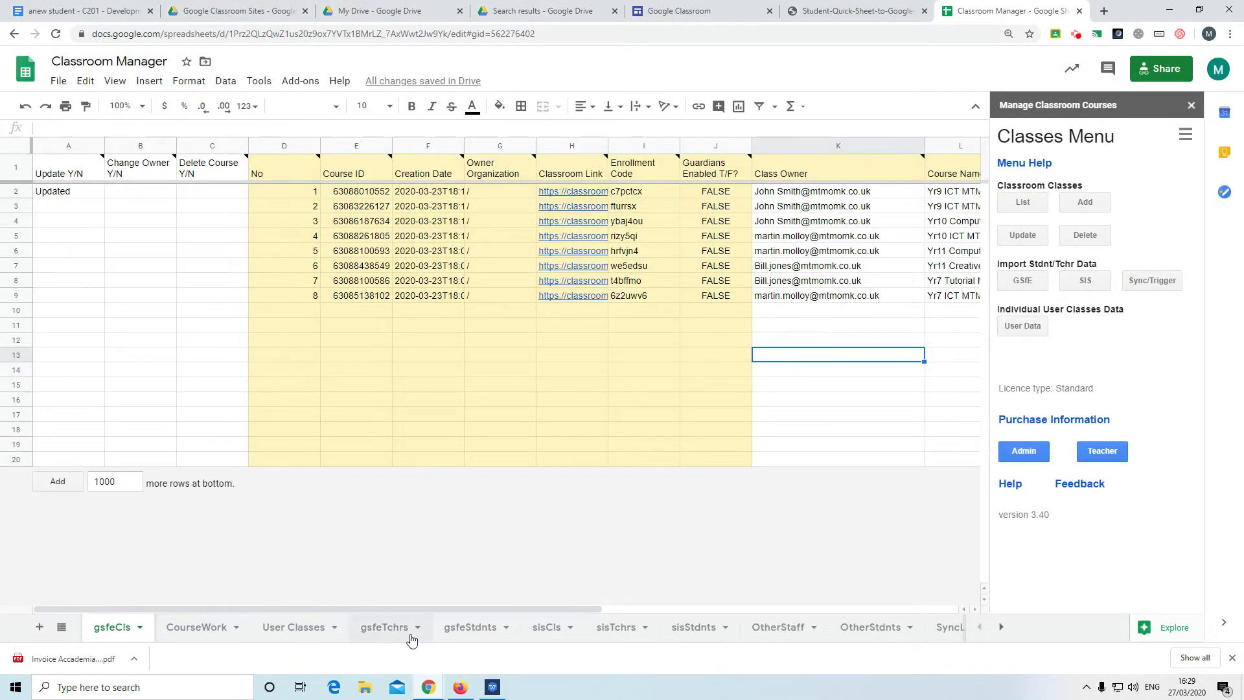
# On the gsfeStdnts sheet, copy the student's e-mail from C2 into C3
pyautogui.click(469, 628)
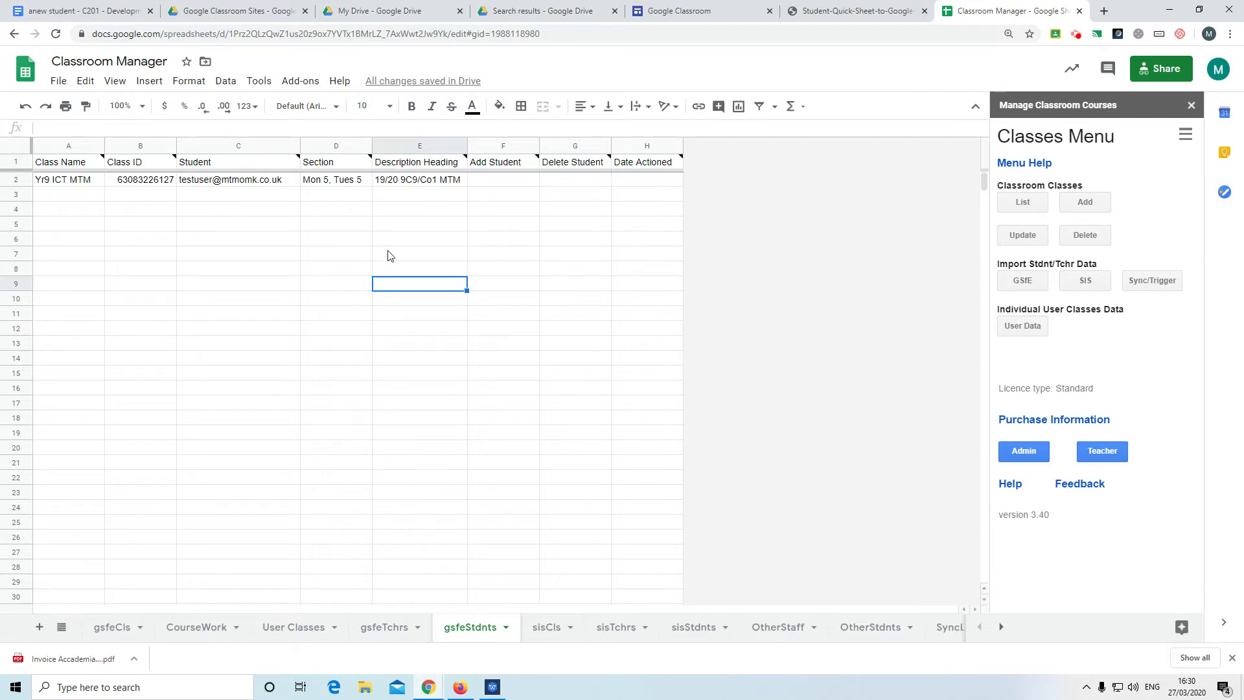
pyautogui.click(238, 181)
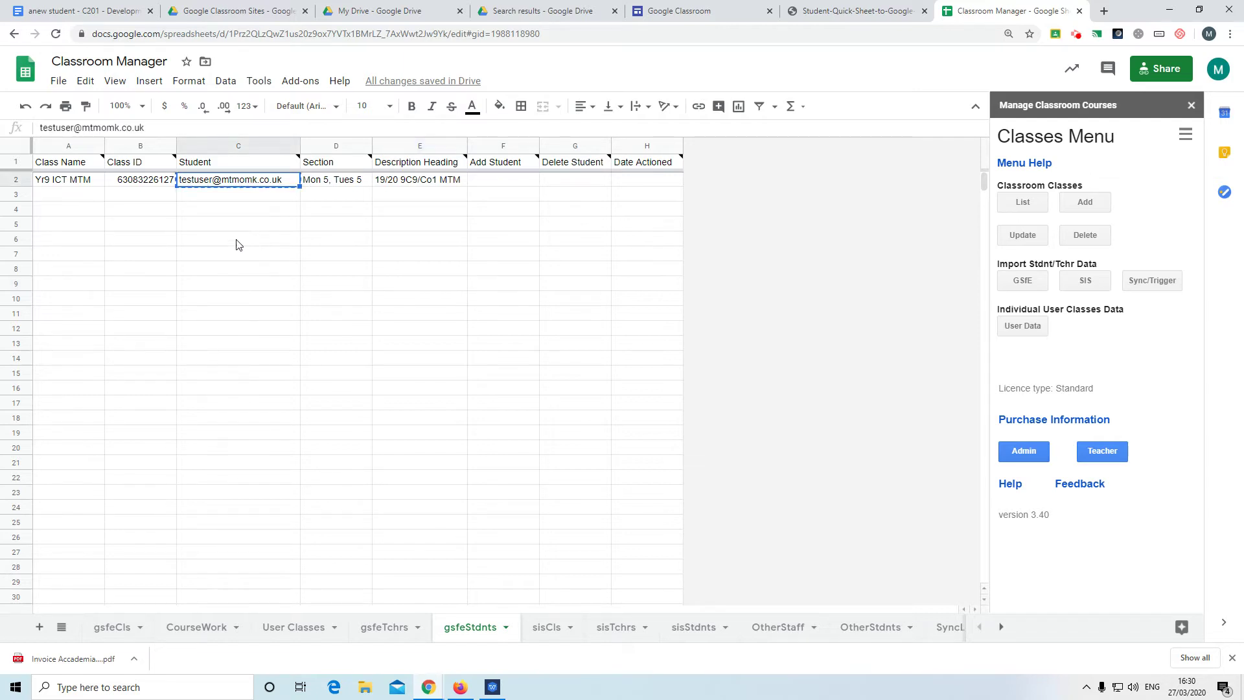
pyautogui.press('Down')
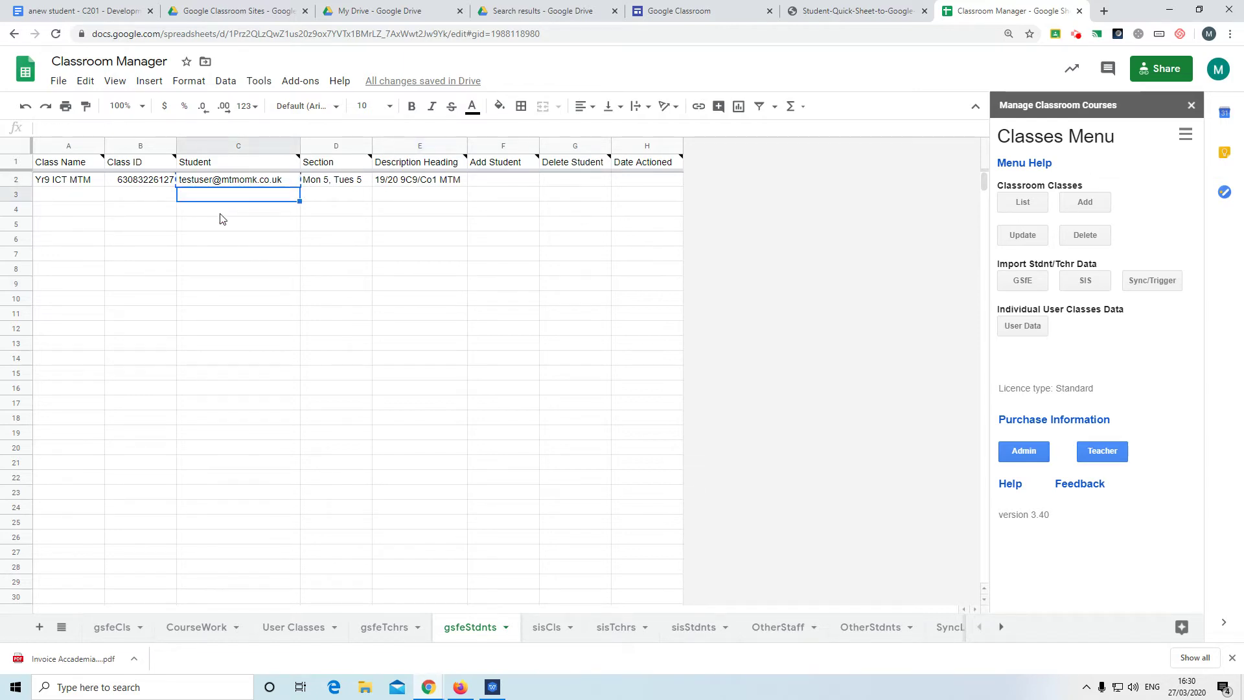
pyautogui.hotkey('ctrl', 'v')
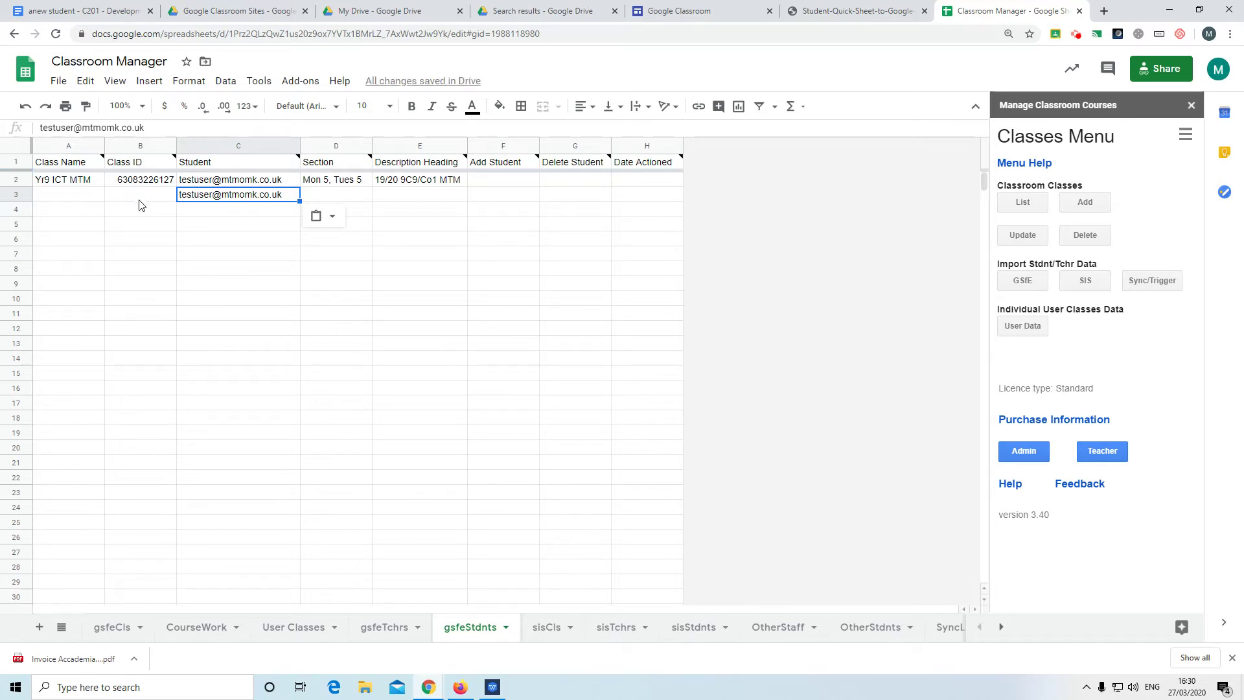
# Copy the first class's Course ID from cell E2 of gsfeCls into Class ID cell B3 of gsfeStdnts
pyautogui.click(112, 629)
pyautogui.click(369, 194)
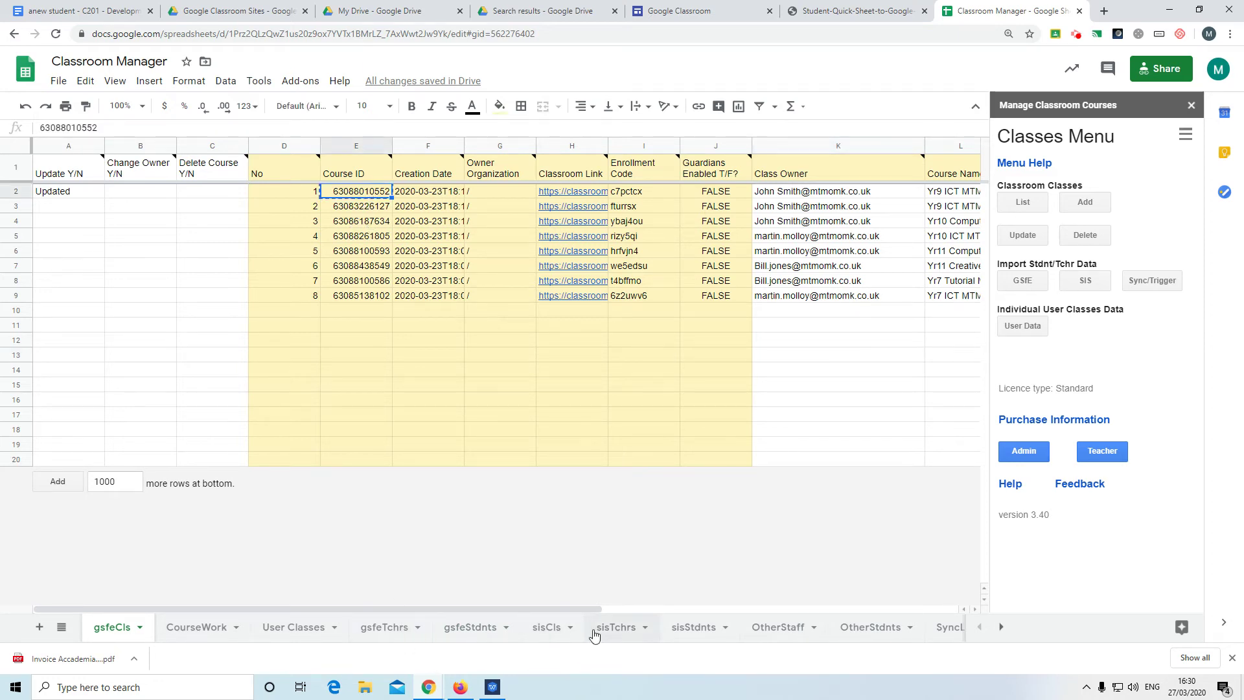
pyautogui.click(474, 628)
pyautogui.click(152, 198)
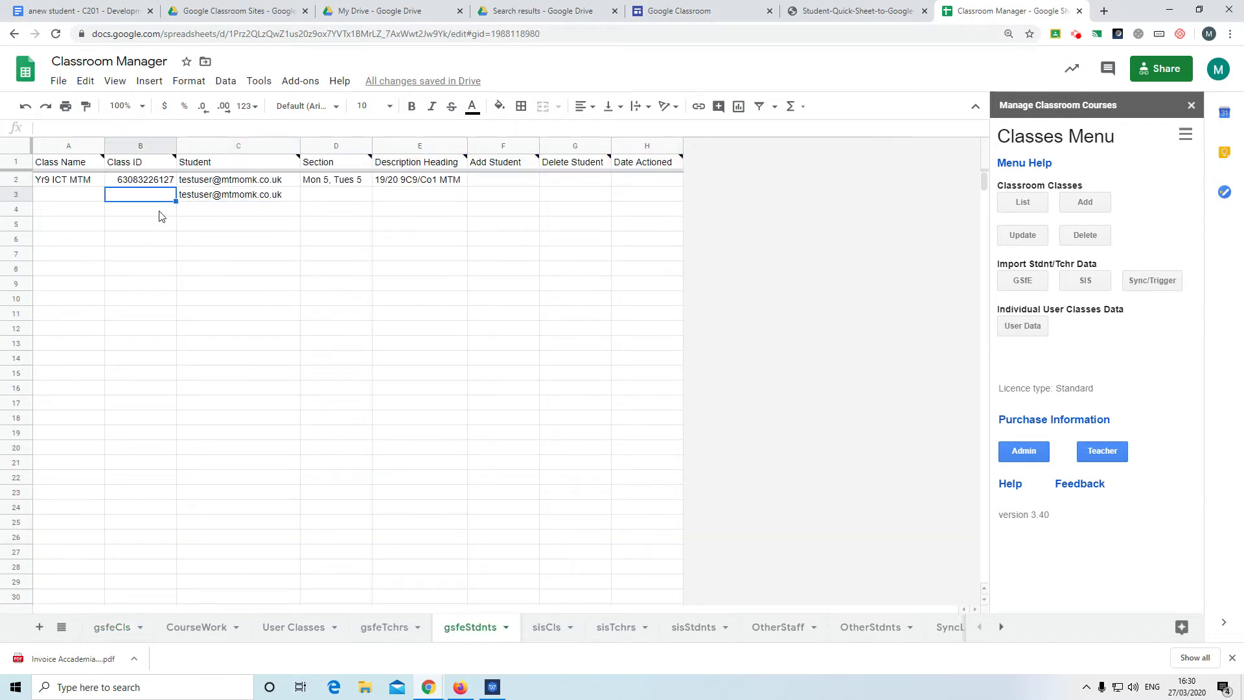
pyautogui.hotkey('ctrl', 'v')
# Set Add Student in row 3 to y and add the marked student to the class from the Students/Teachers tools
pyautogui.click(407, 200)
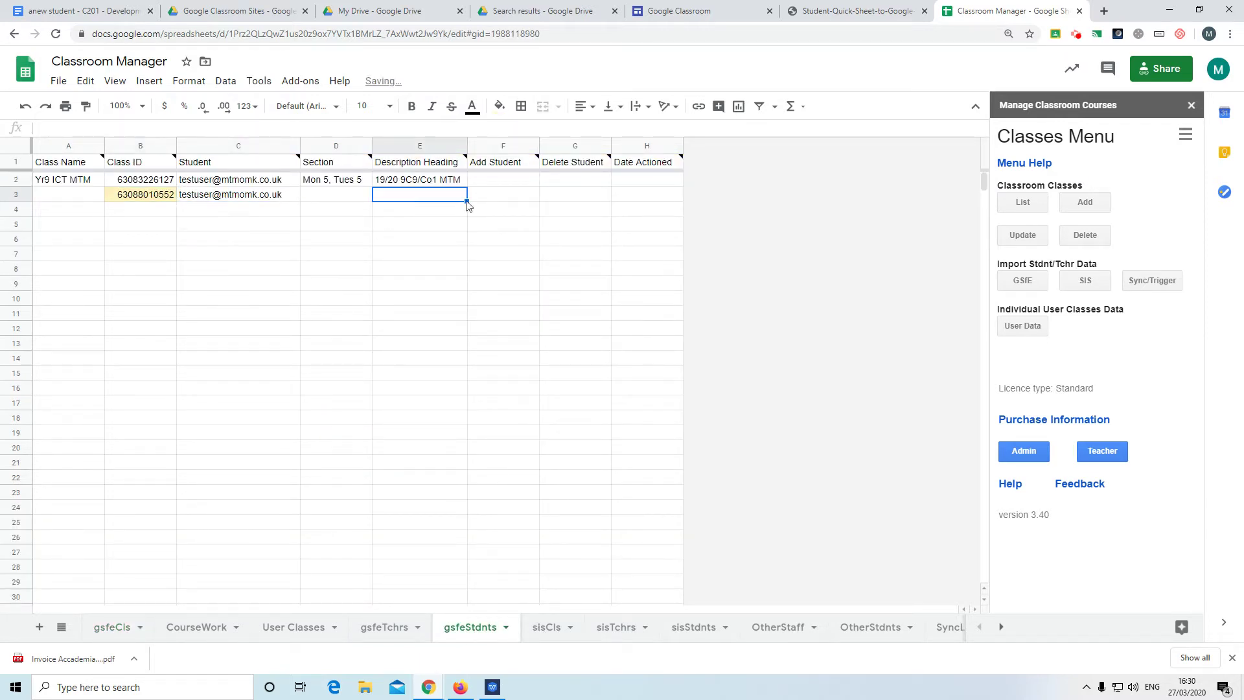
pyautogui.click(496, 198)
pyautogui.write('y')
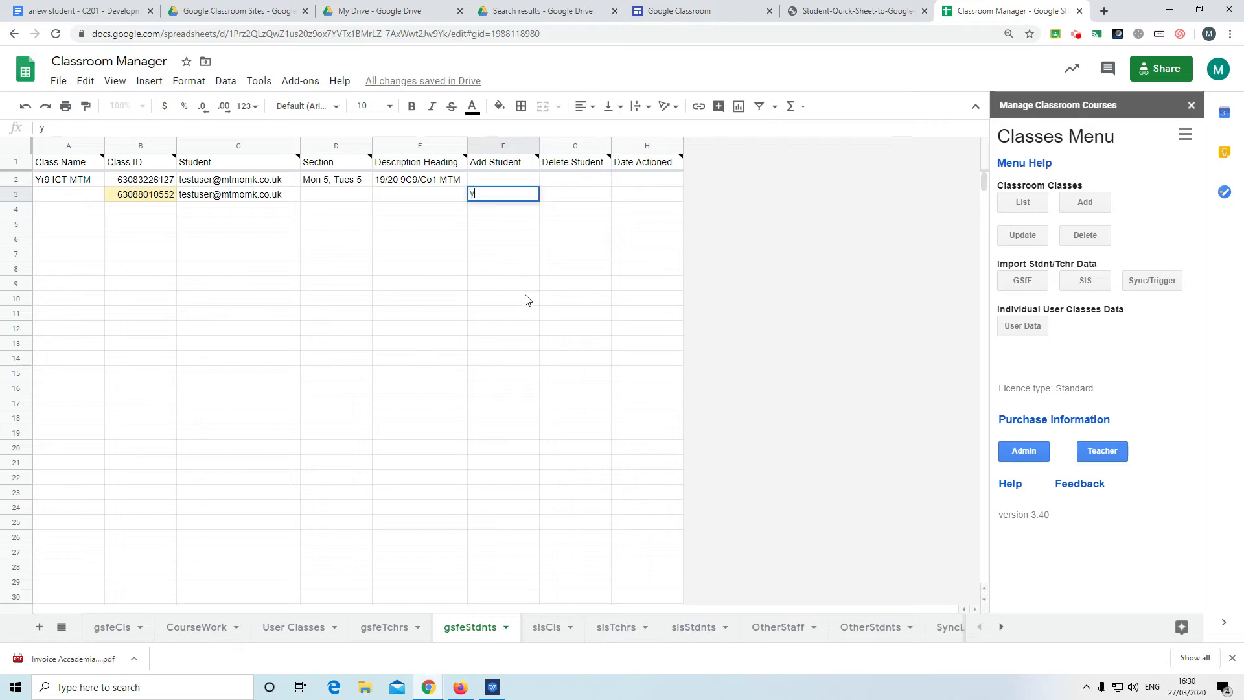
pyautogui.press('Return')
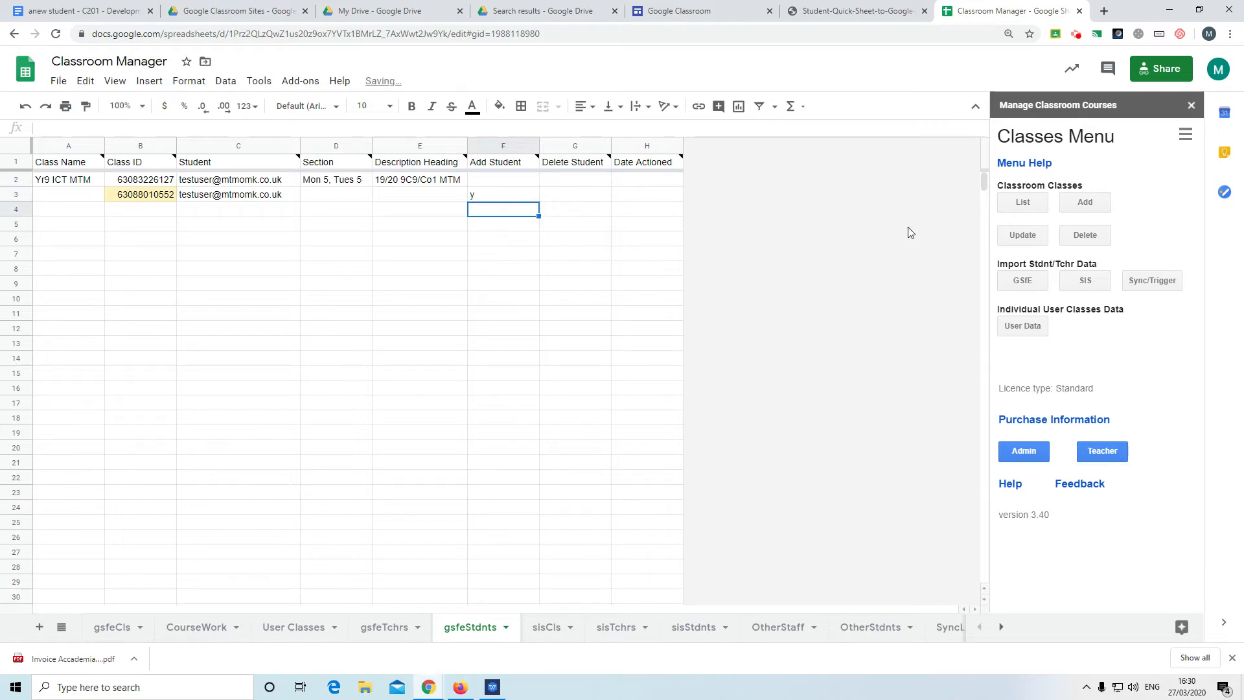
pyautogui.click(1185, 137)
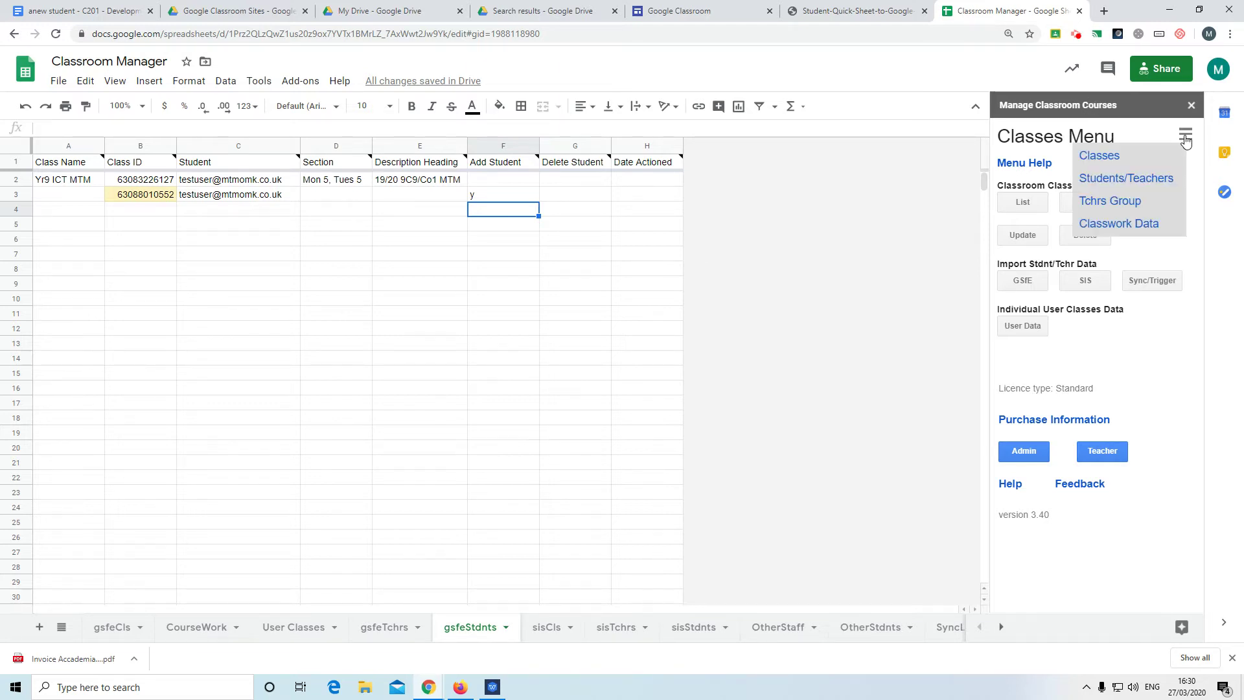
pyautogui.click(1098, 181)
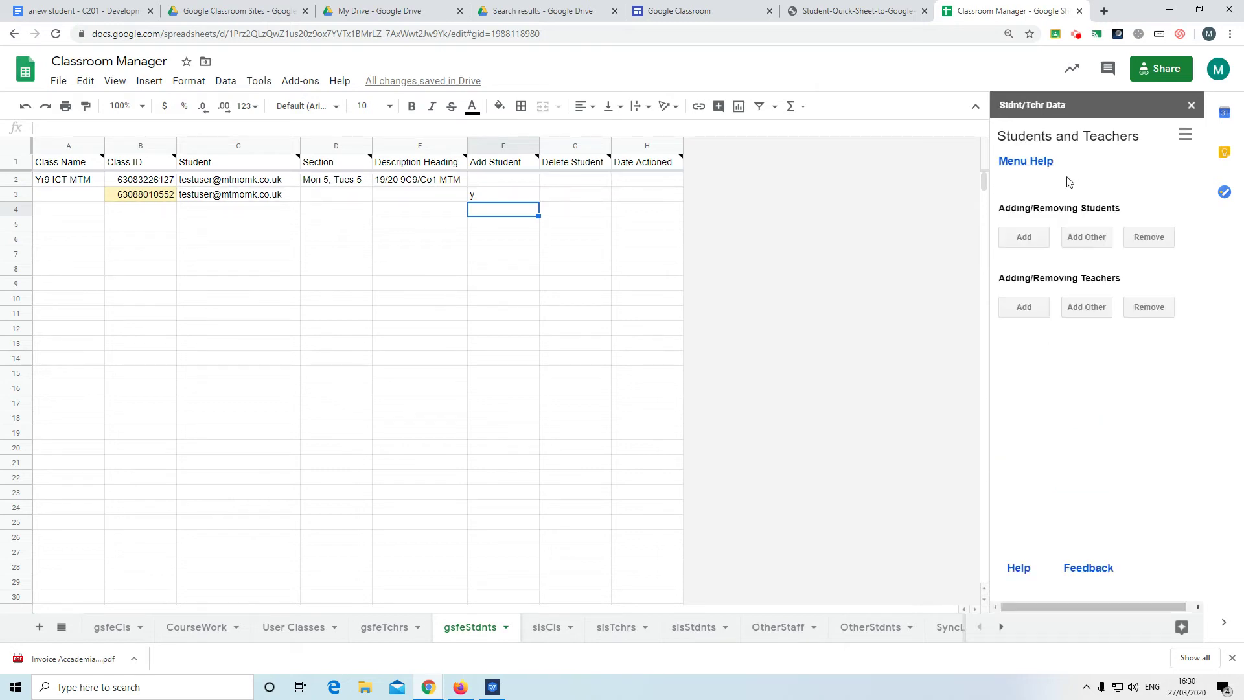
pyautogui.click(1023, 238)
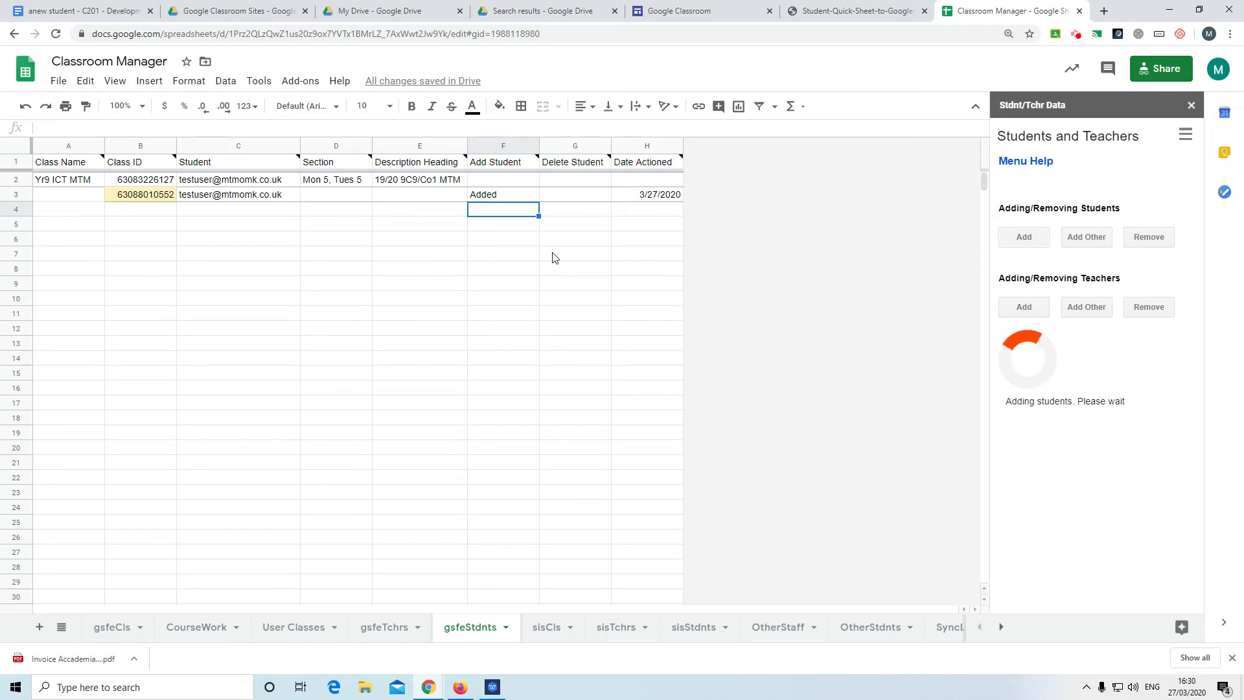
# Try to add the row 3 student to the same class again by setting Add Student to Y
pyautogui.click(502, 196)
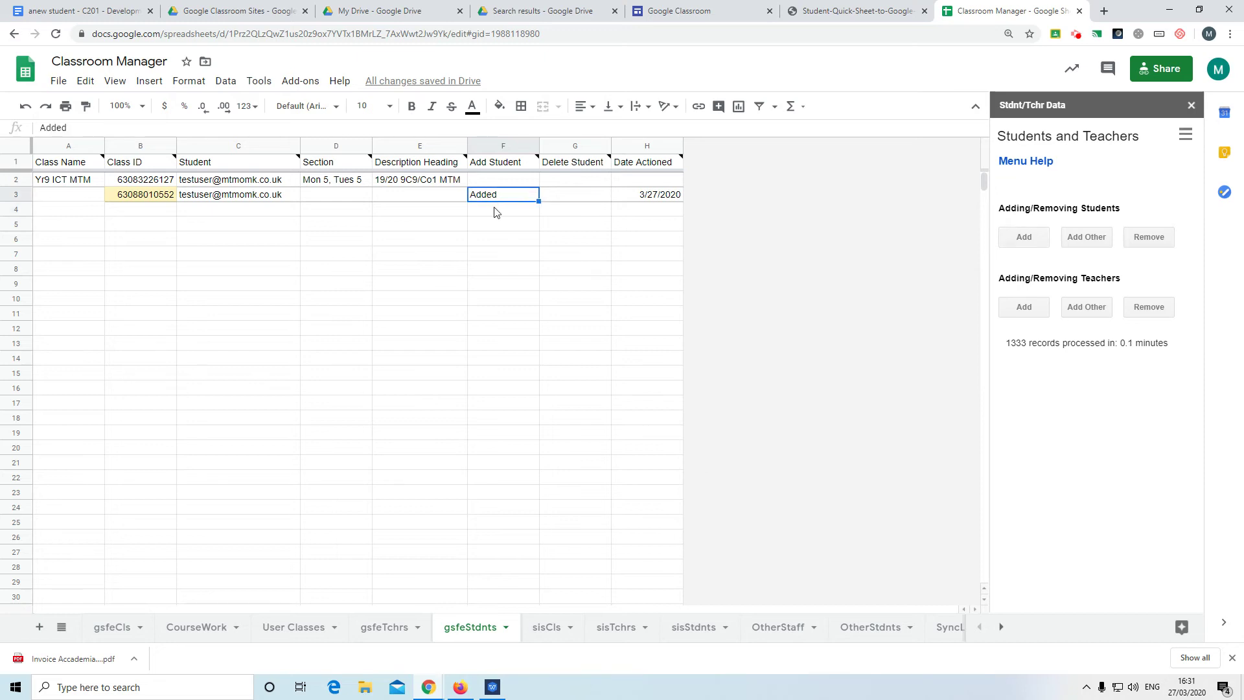
pyautogui.write('Y')
pyautogui.press('Return')
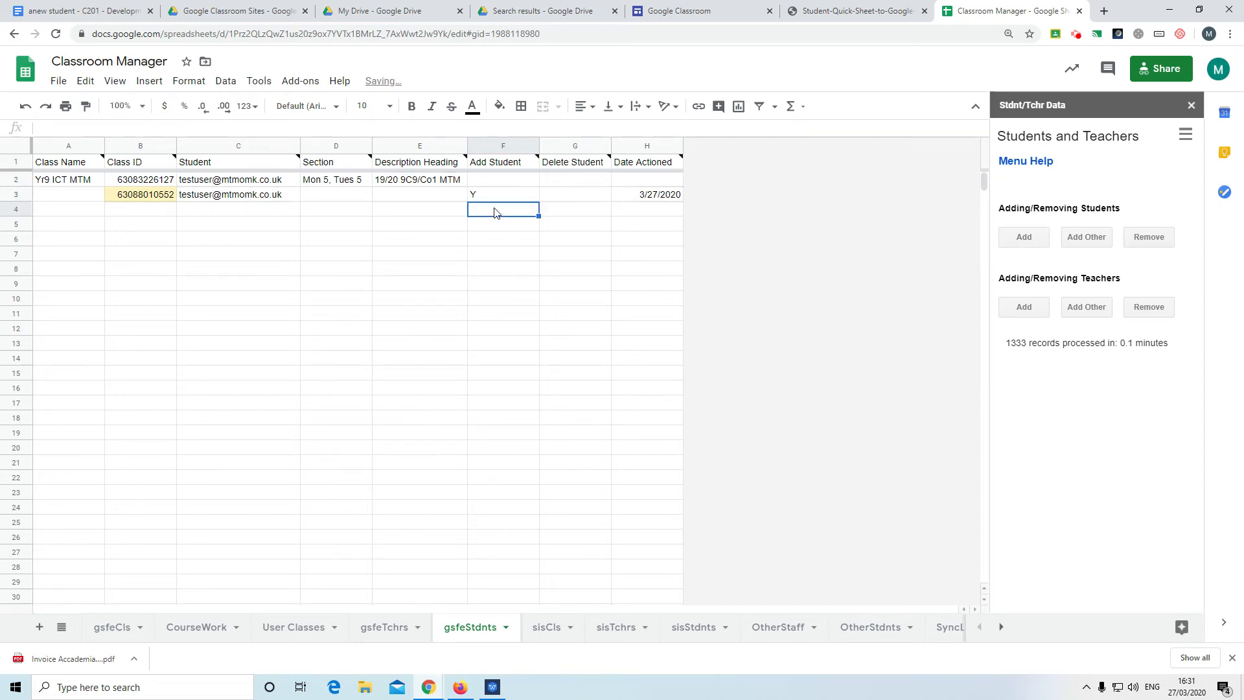
pyautogui.click(1027, 239)
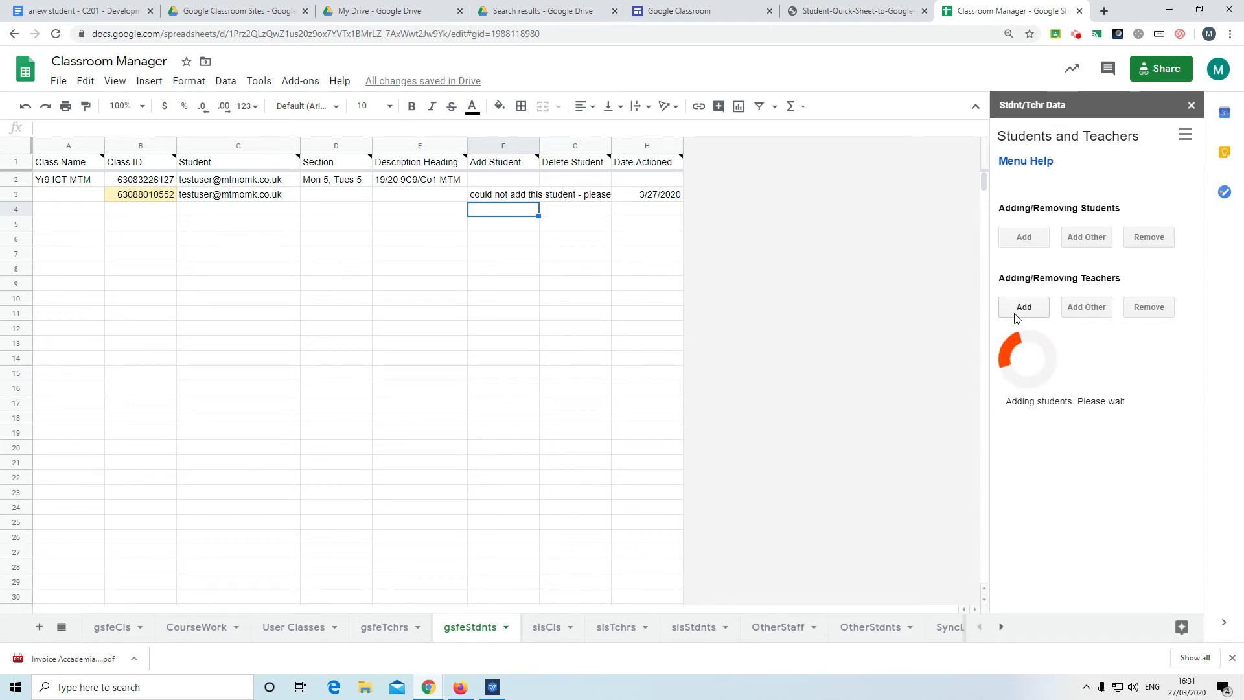
# Clear Add Student in row 3, set Delete Student to Y, and remove the marked student from the class
pyautogui.click(514, 197)
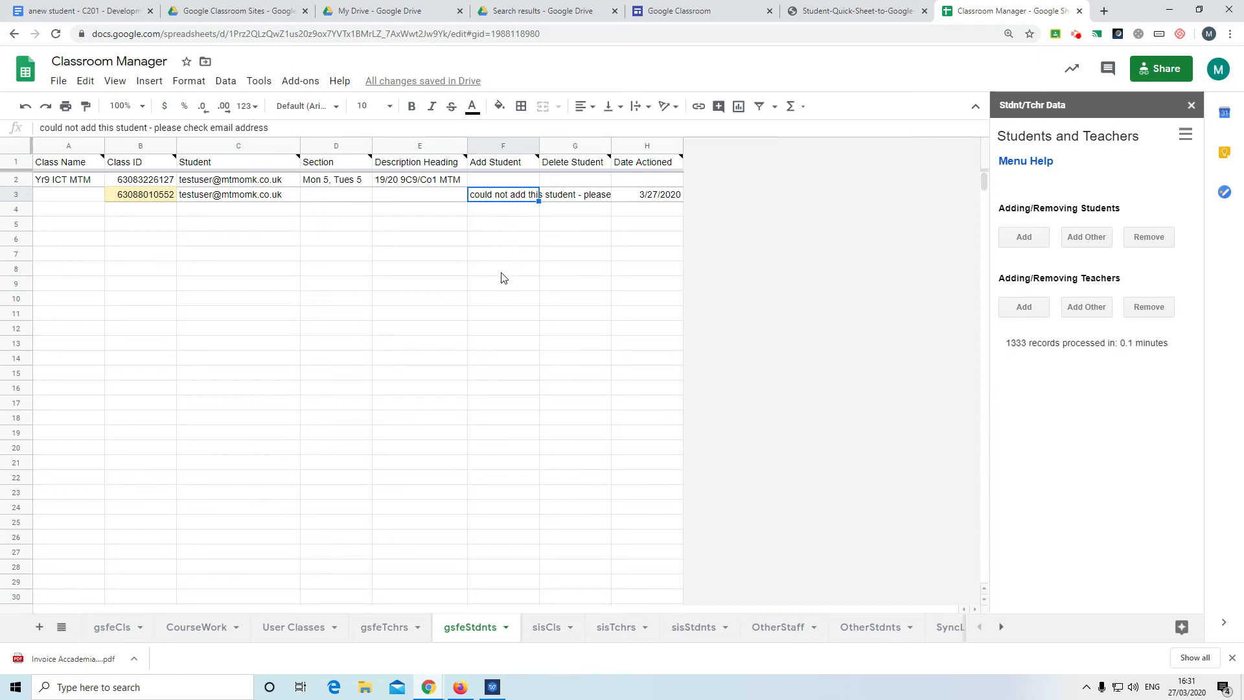
pyautogui.press('Delete')
pyautogui.press('Right')
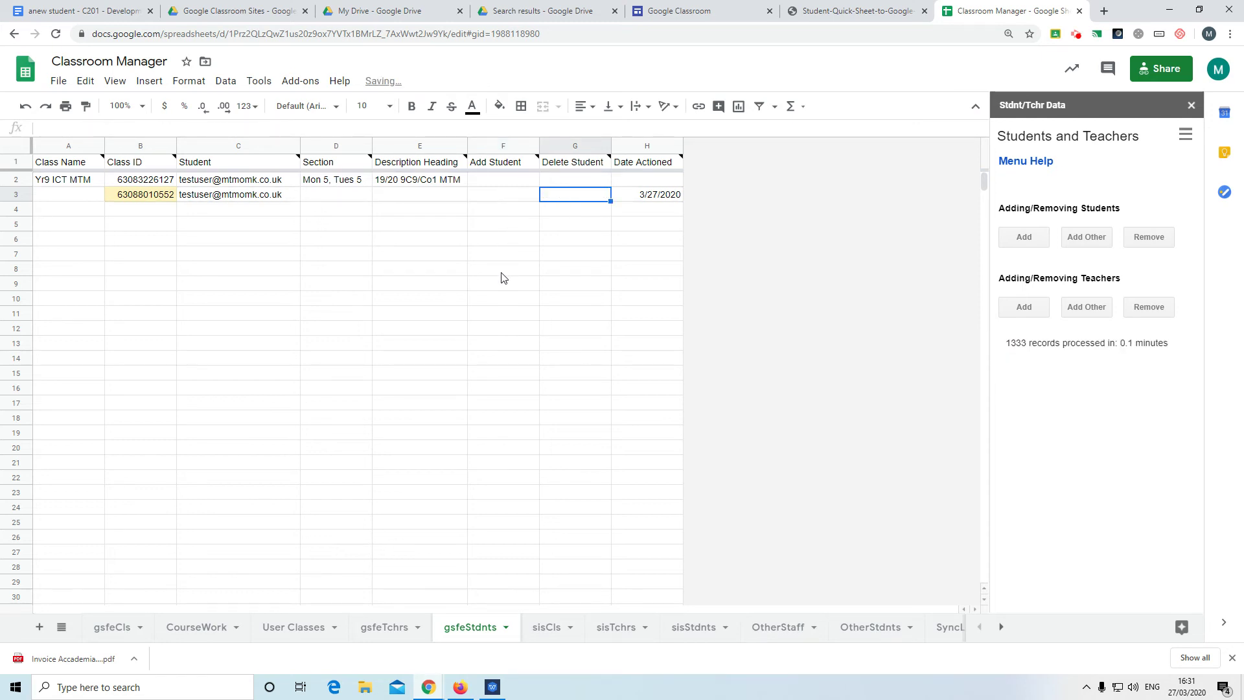
pyautogui.write('Y')
pyautogui.hotkey('ctrl', 'Return')
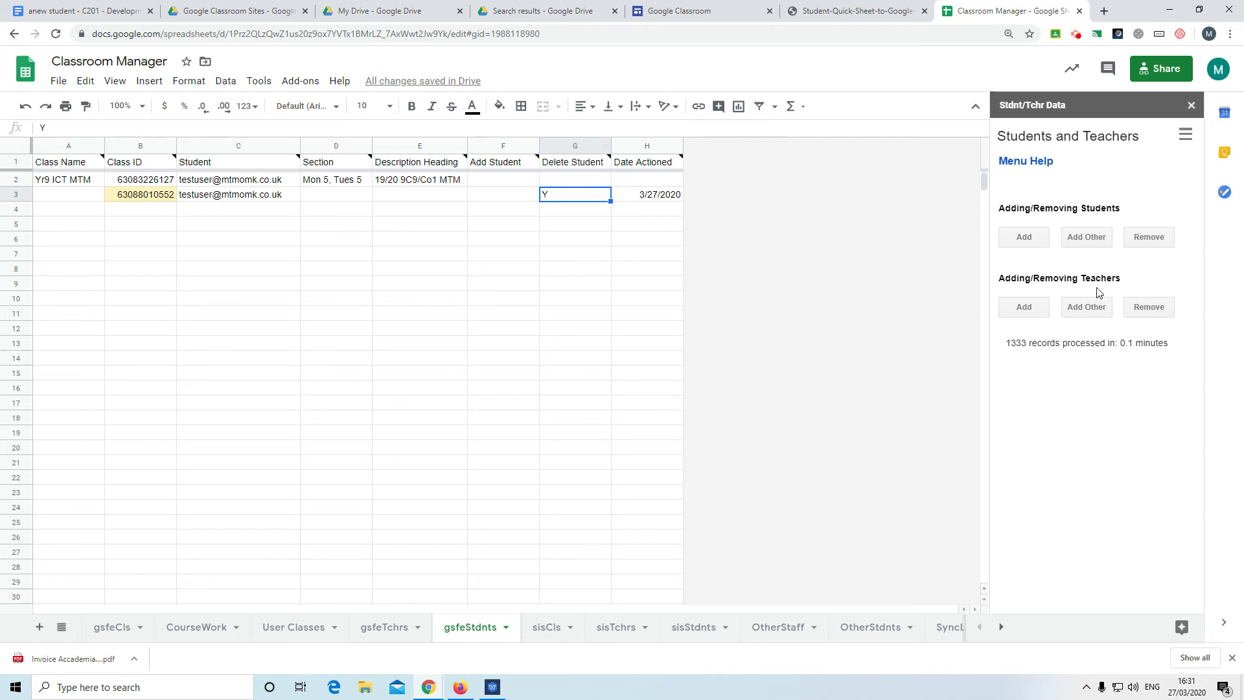
pyautogui.click(1157, 242)
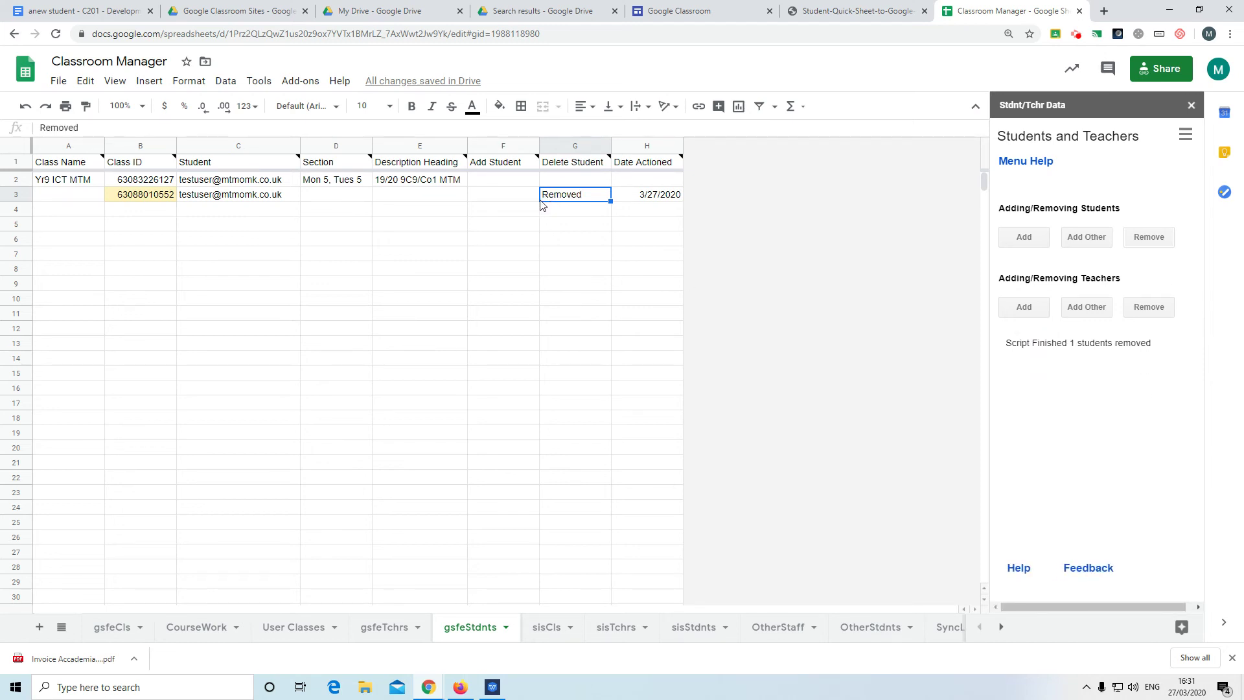
# Open the gsfeTchrs sheet with the class teachers
pyautogui.click(379, 634)
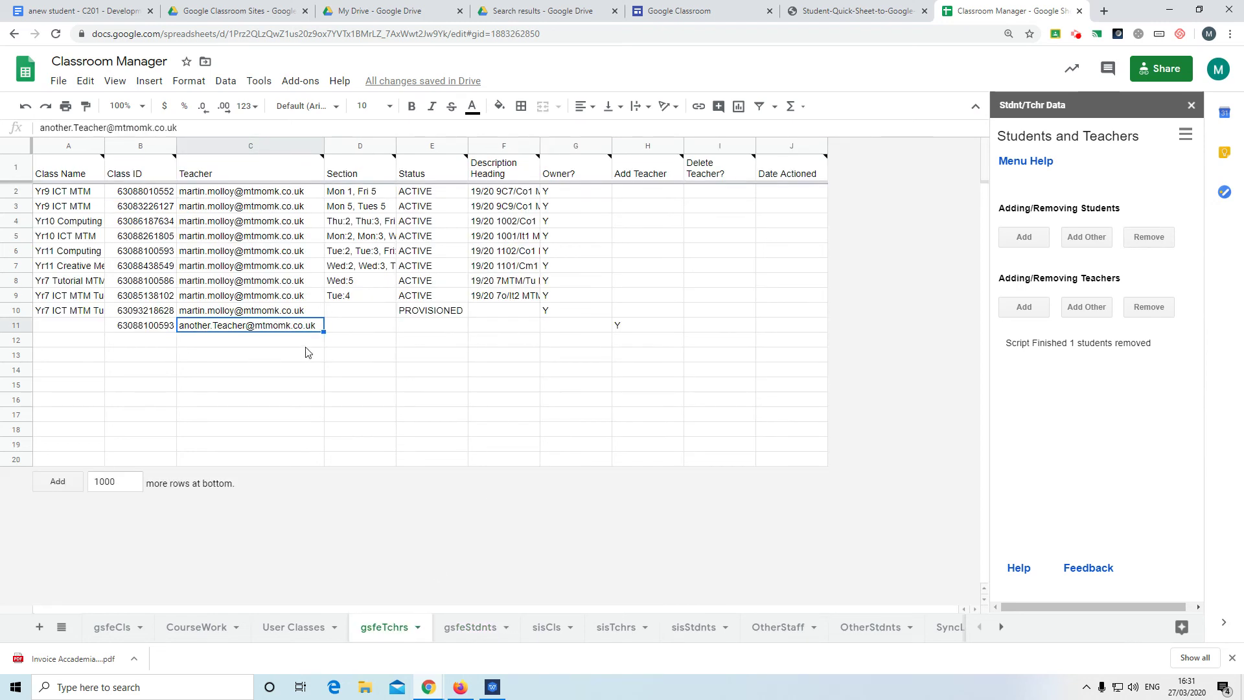